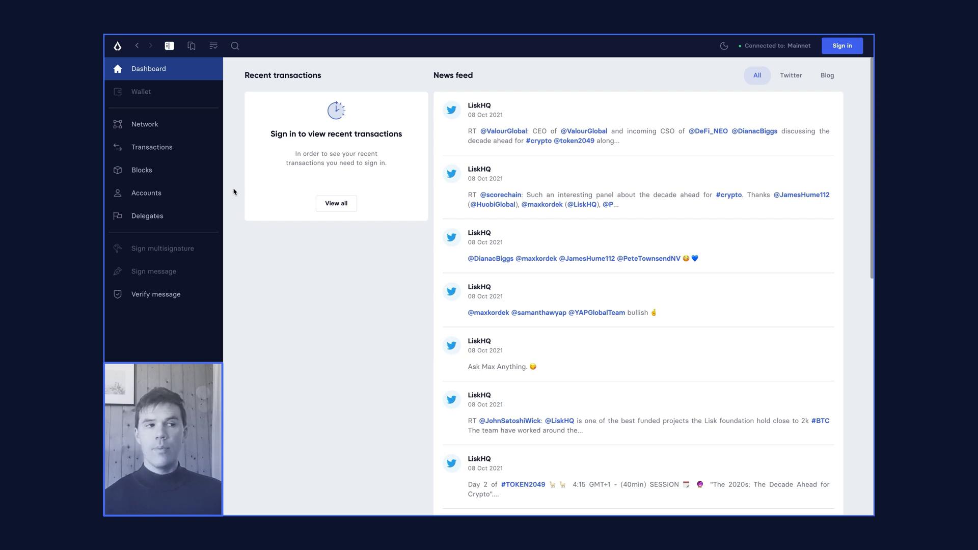
Open the Mainnet Delegates page and scroll through the inside-round delegate table
{"action": "left_click", "coordinate": [160, 216]}
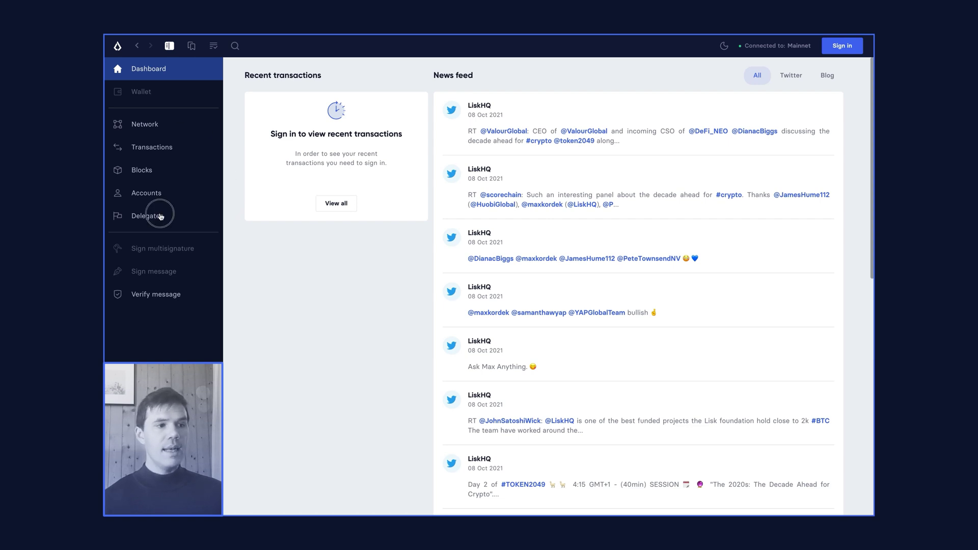
{"action": "scroll", "coordinate": [397, 337], "scroll_direction": "down", "scroll_amount": 4}
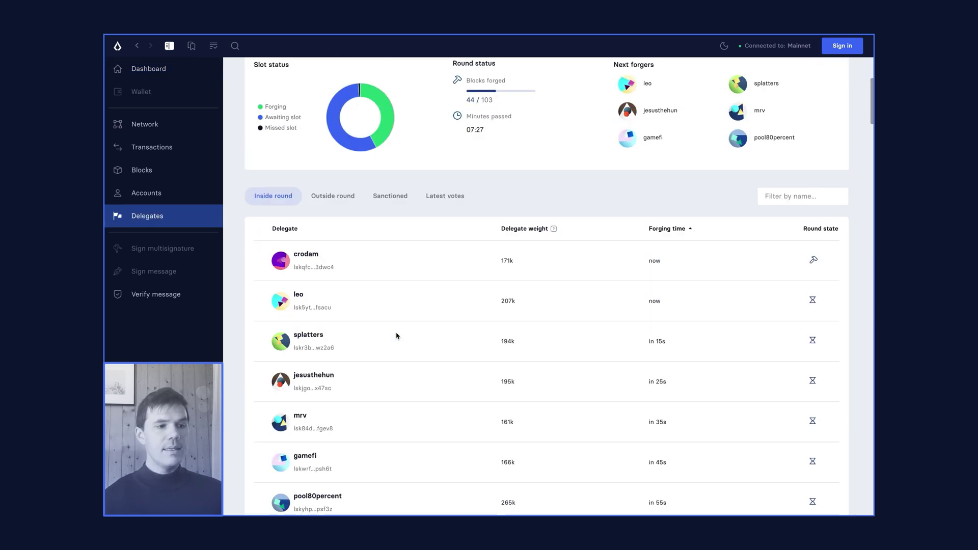
{"action": "scroll", "coordinate": [397, 336], "scroll_direction": "down", "scroll_amount": 3}
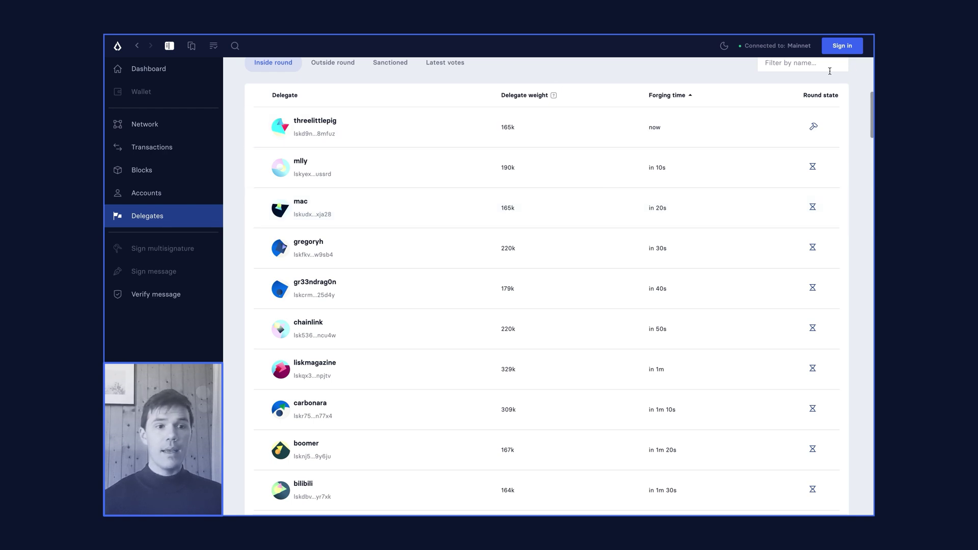
Sign in on Testnet with the pasted account passphrase, reaching the 399.98985 LSK dashboard
{"action": "left_click", "coordinate": [843, 49]}
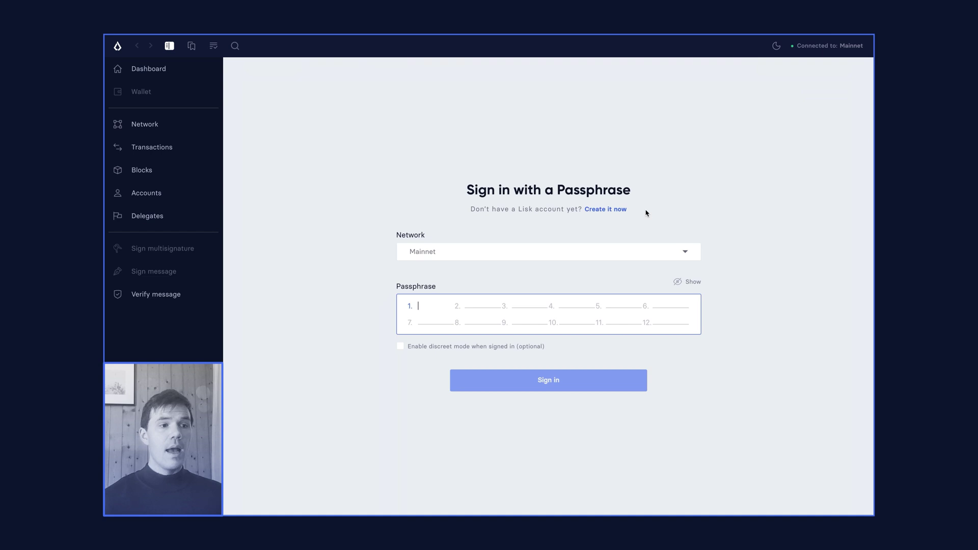
{"action": "left_click", "coordinate": [505, 258]}
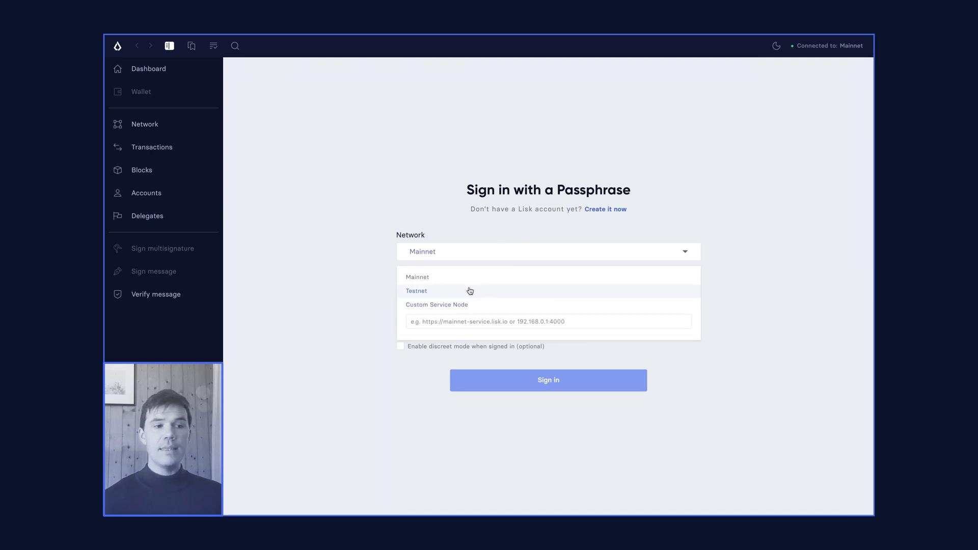
{"action": "left_click", "coordinate": [446, 296]}
{"action": "left_click", "coordinate": [425, 305]}
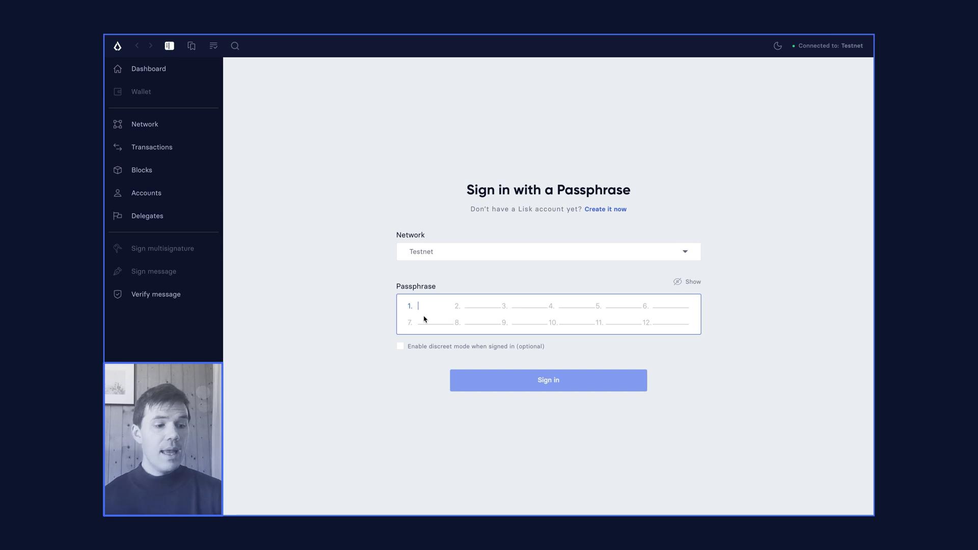
{"action": "key", "text": "ctrl+v"}
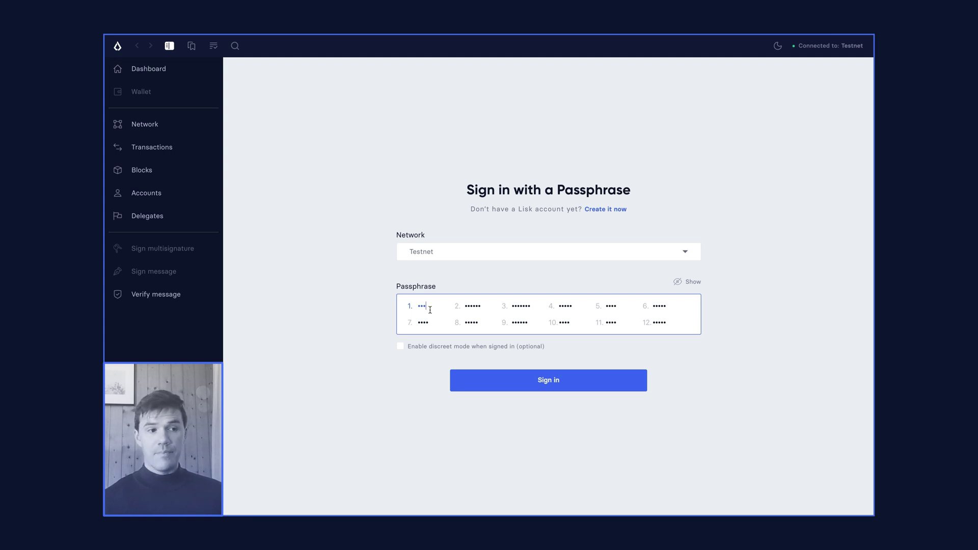
{"action": "left_click", "coordinate": [548, 382]}
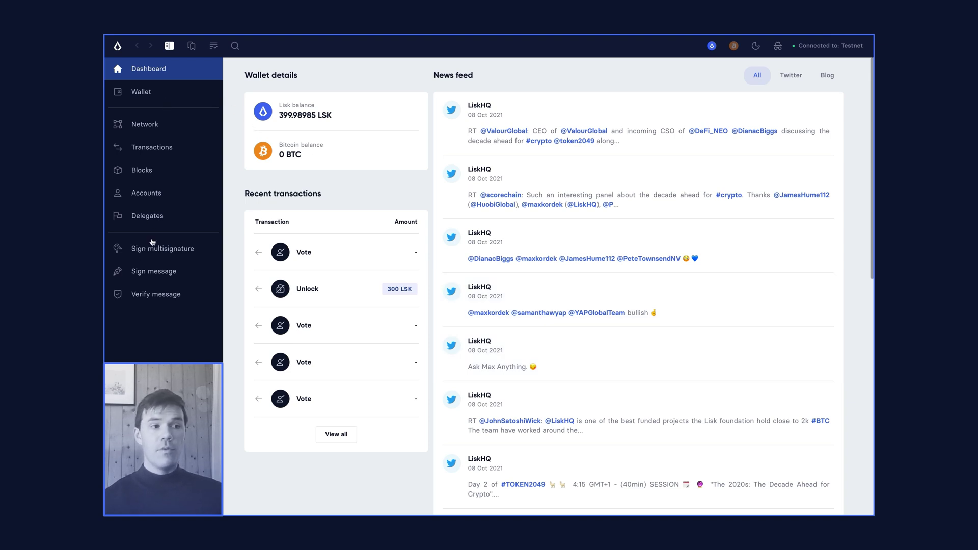
Check the wallet's Votes tab for the 100 LSK shuse15 vote, then browse the Testnet delegates list
{"action": "left_click", "coordinate": [146, 96]}
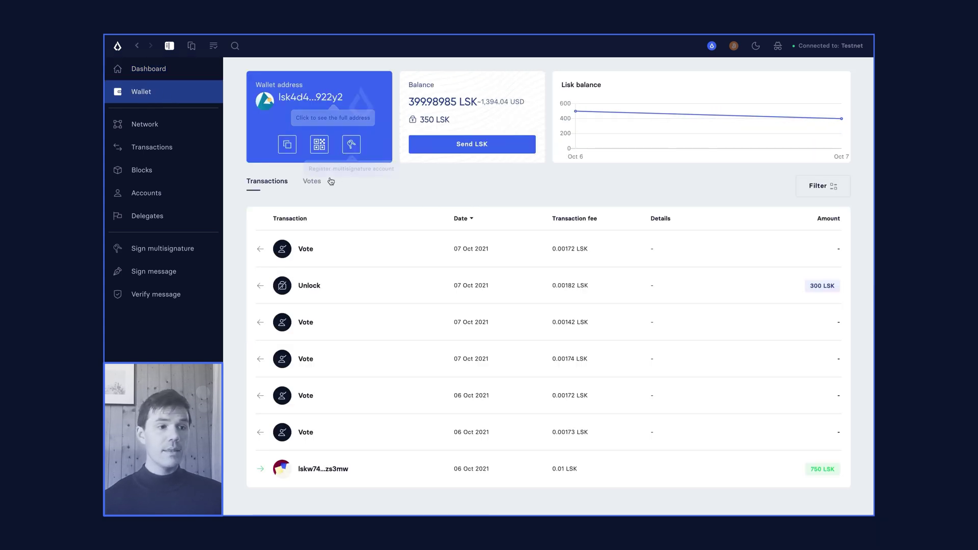
{"action": "left_click", "coordinate": [312, 182]}
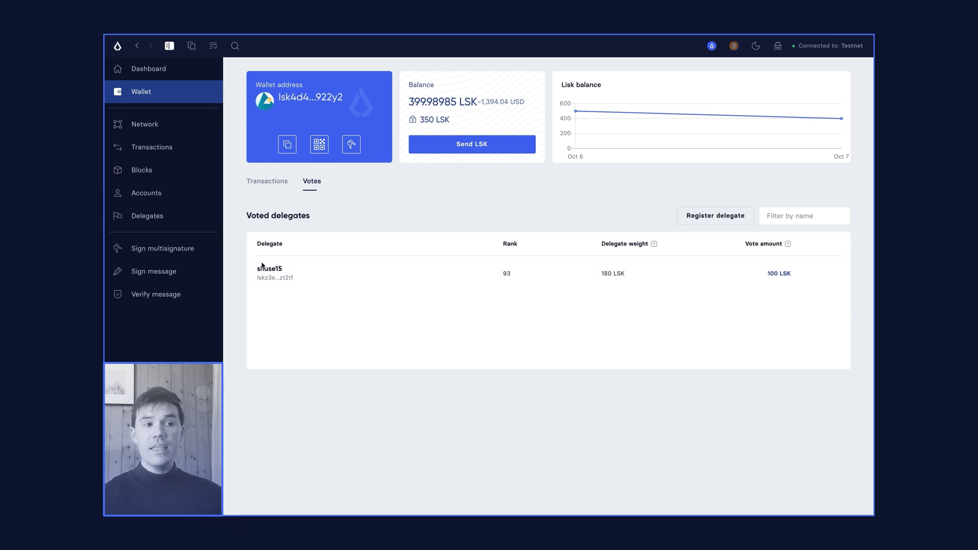
{"action": "left_click", "coordinate": [162, 218]}
{"action": "scroll", "coordinate": [386, 401], "scroll_direction": "down", "scroll_amount": 5}
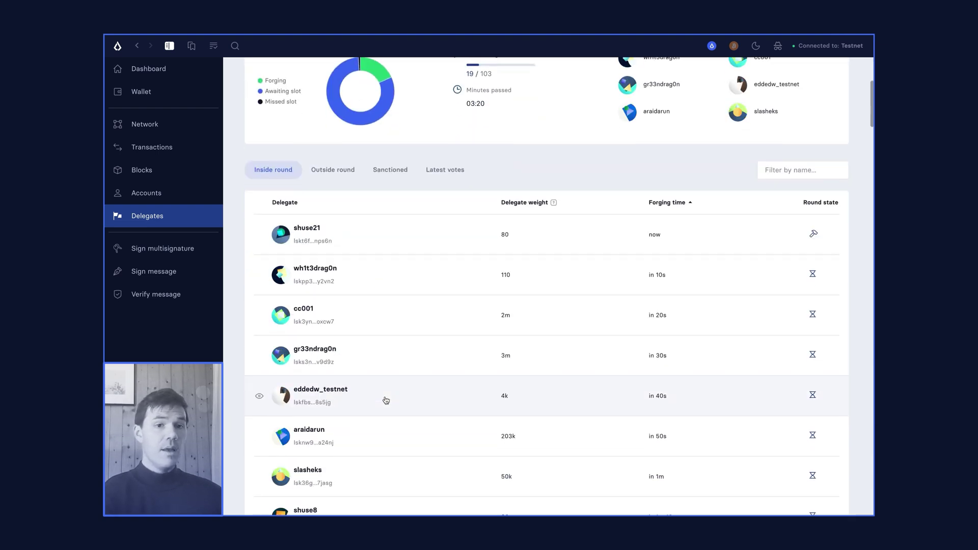
Add a 100 LSK vote for delegate shuse21 to the voting queue
{"action": "left_click", "coordinate": [315, 227]}
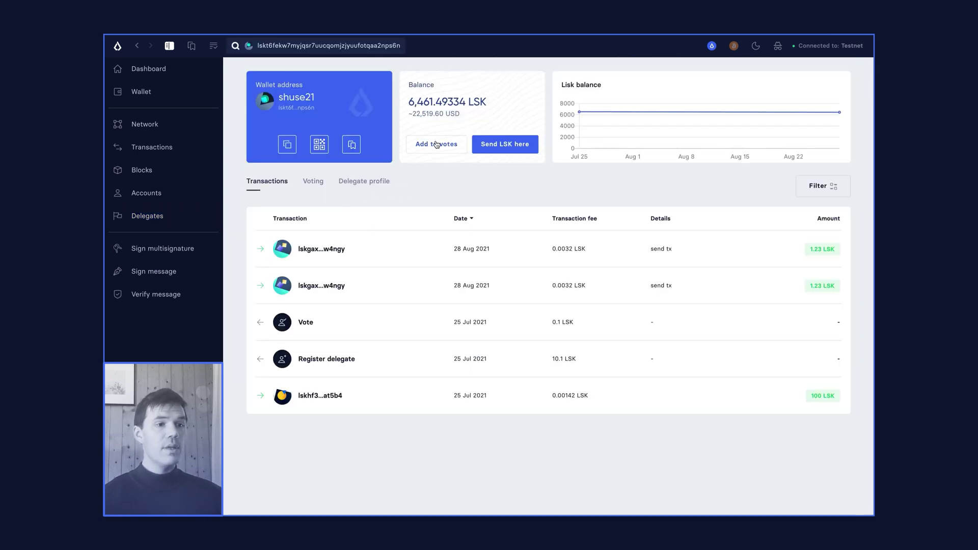
{"action": "left_click", "coordinate": [442, 146]}
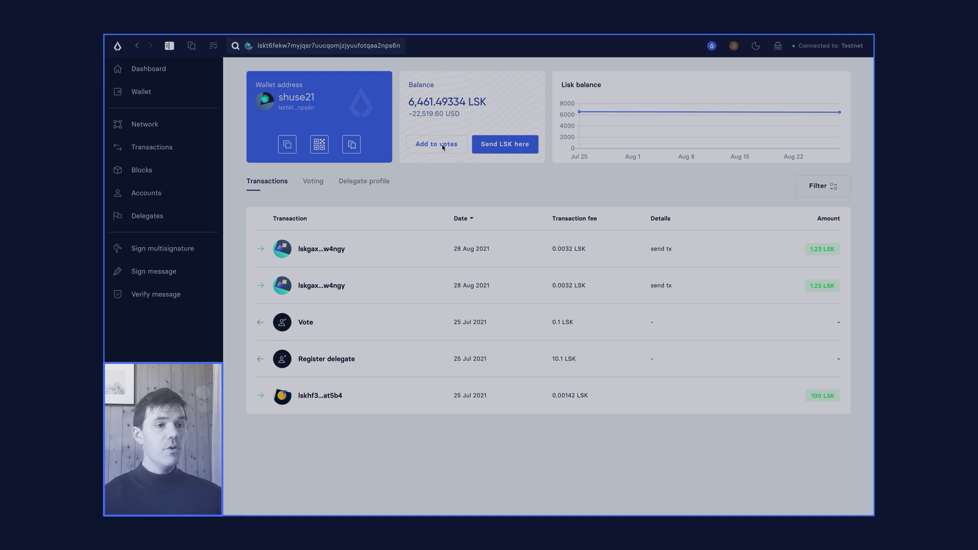
{"action": "left_click", "coordinate": [441, 287]}
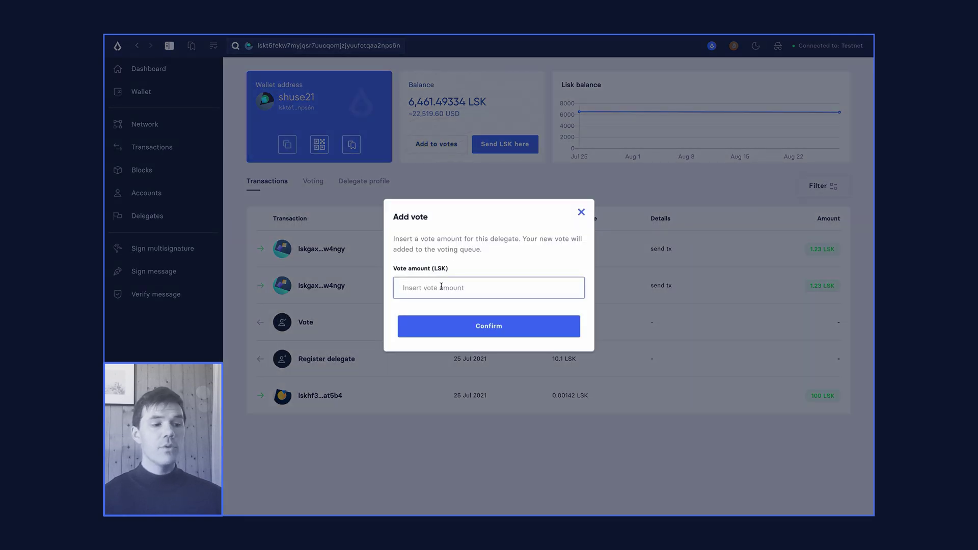
{"action": "type", "text": "10"}
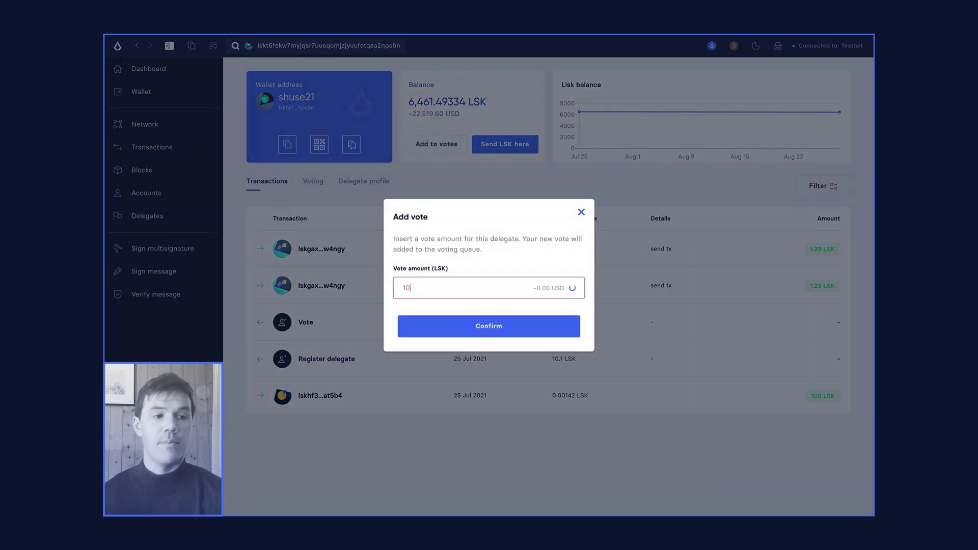
{"action": "type", "text": "0"}
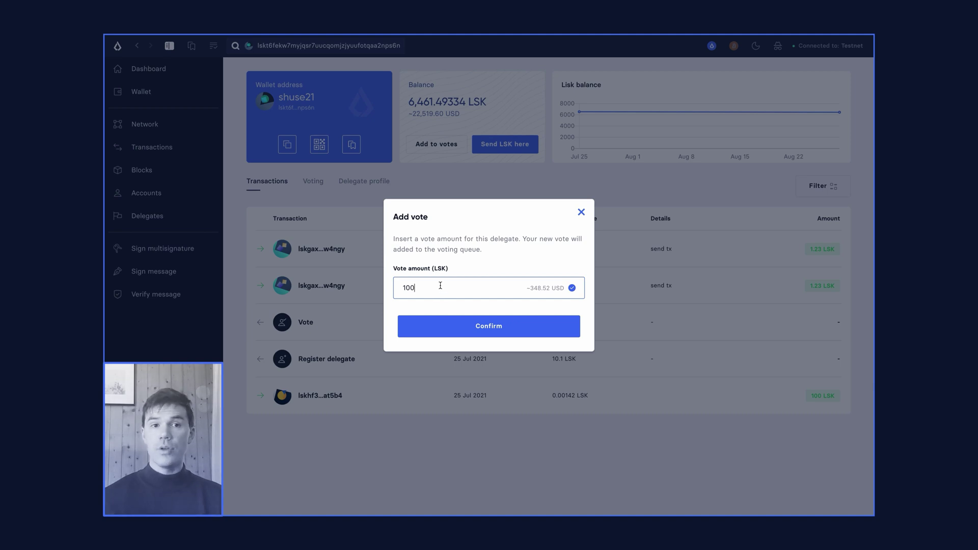
{"action": "left_click", "coordinate": [508, 332]}
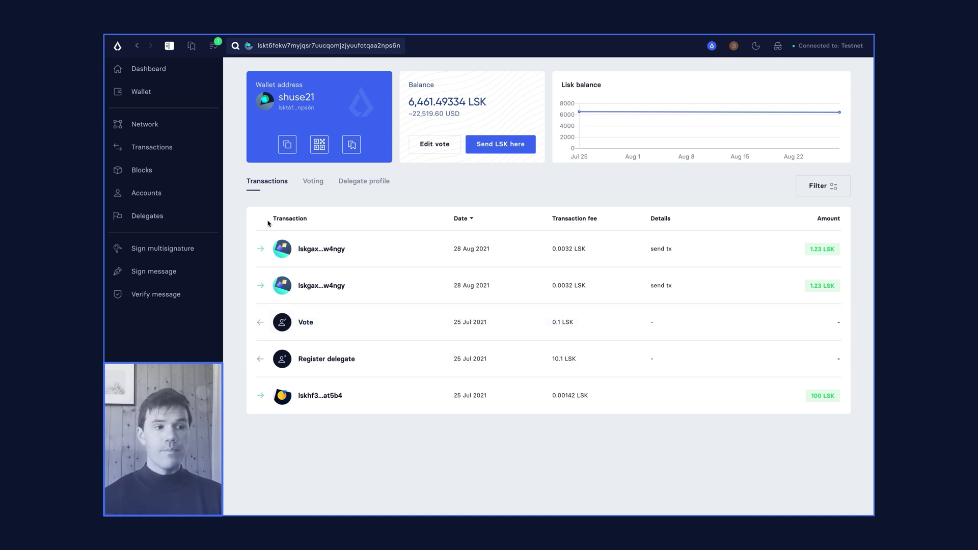
Find shuse8 in the delegates list and add a 50 LSK vote for it to the queue
{"action": "left_click", "coordinate": [147, 216]}
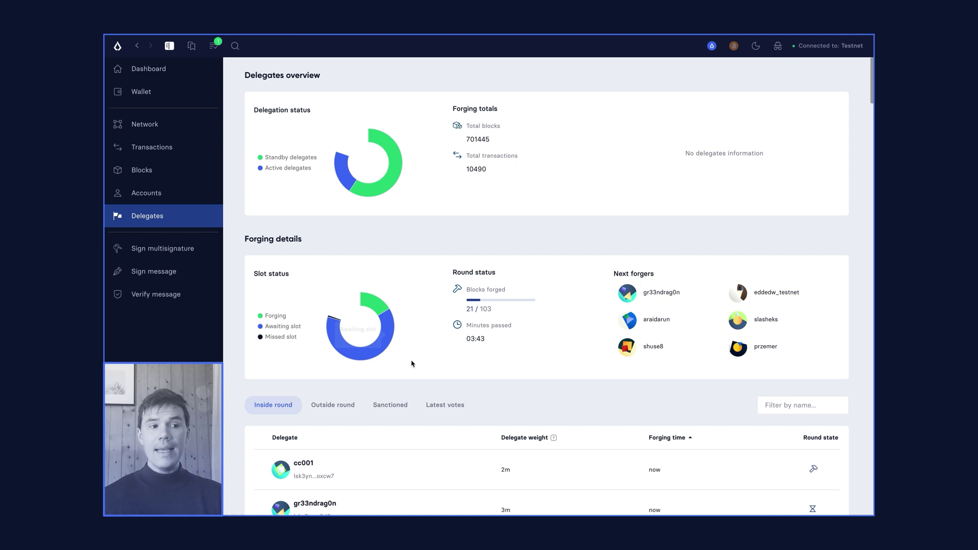
{"action": "scroll", "coordinate": [400, 387], "scroll_direction": "down", "scroll_amount": 8}
{"action": "scroll", "coordinate": [388, 408], "scroll_direction": "down", "scroll_amount": 2}
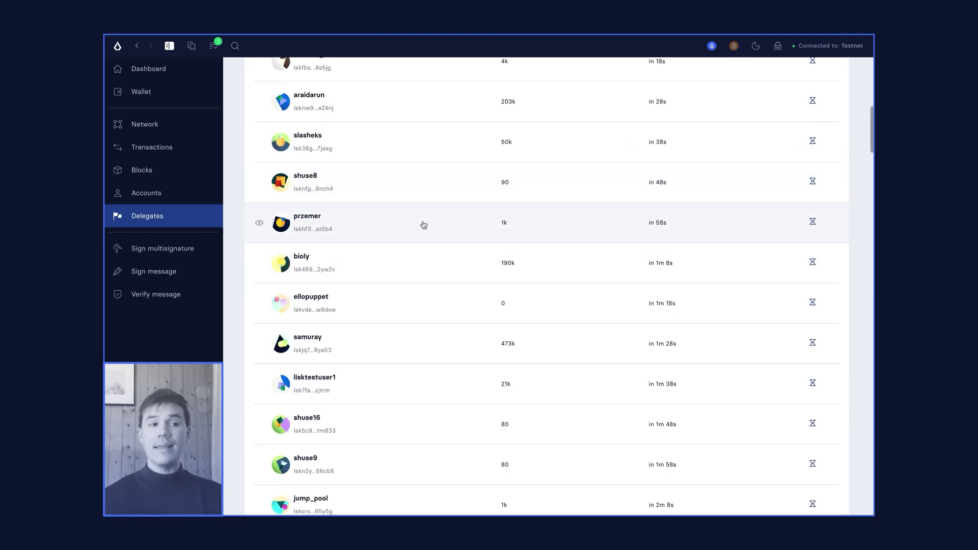
{"action": "left_click", "coordinate": [316, 179]}
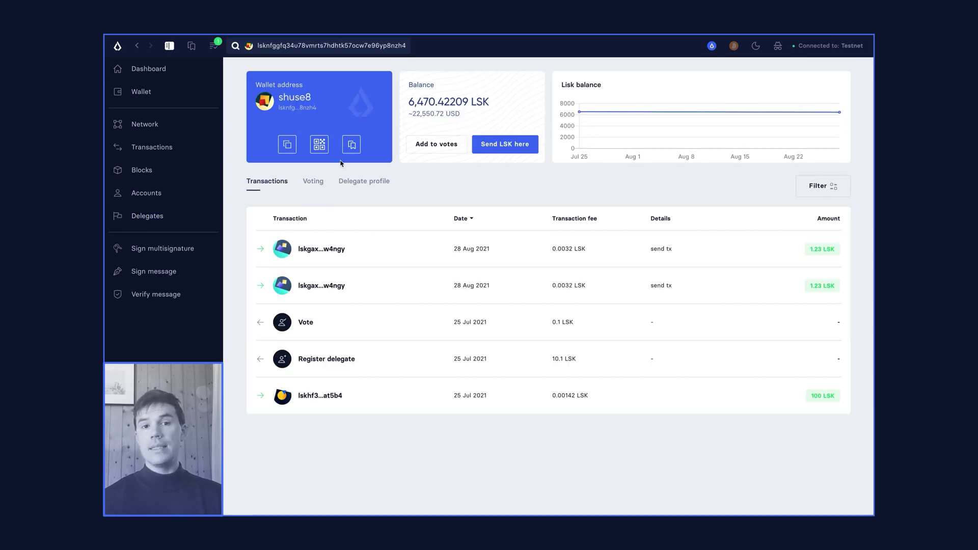
{"action": "left_click", "coordinate": [440, 148]}
{"action": "left_click", "coordinate": [457, 287]}
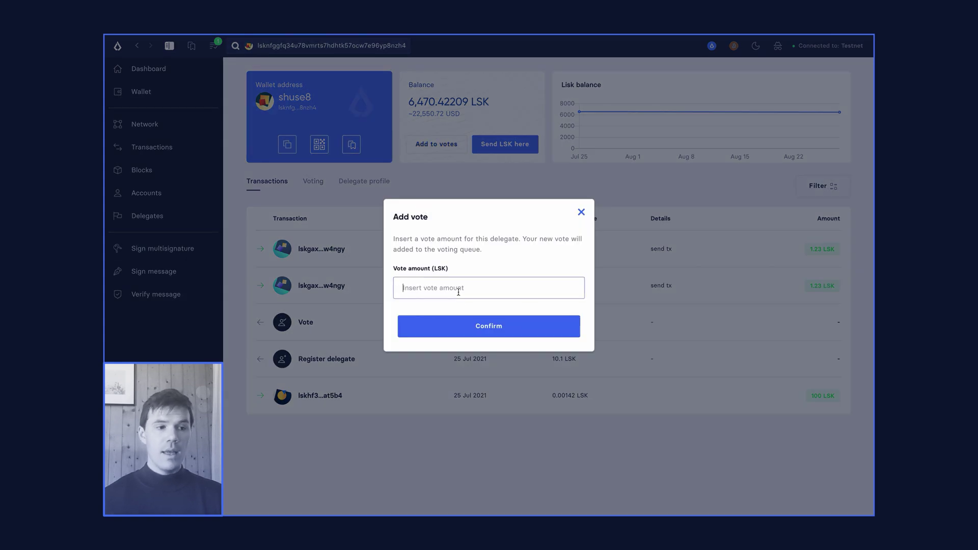
{"action": "type", "text": "50"}
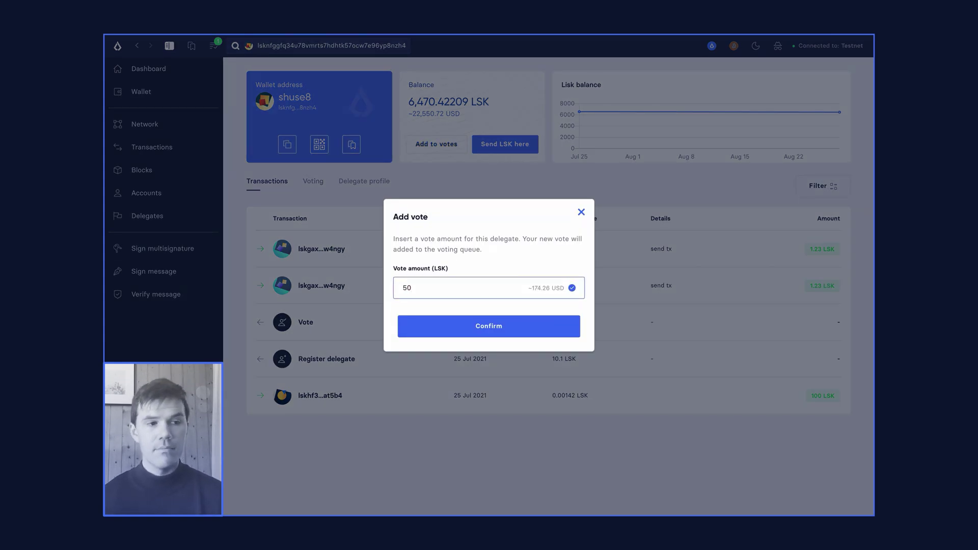
{"action": "left_click", "coordinate": [478, 324]}
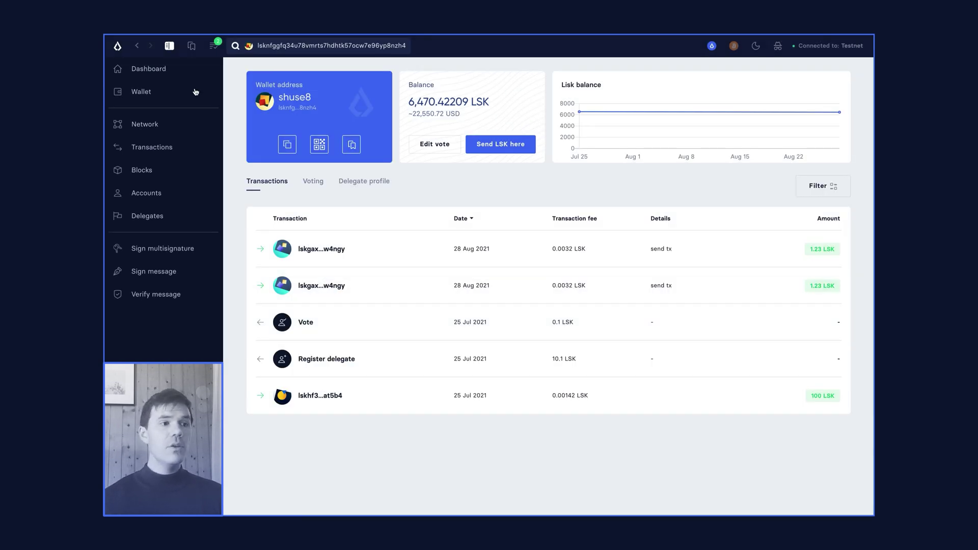
Continue and confirm the queued shuse21 and shuse8 votes, then go back to the wallet
{"action": "left_click", "coordinate": [217, 49]}
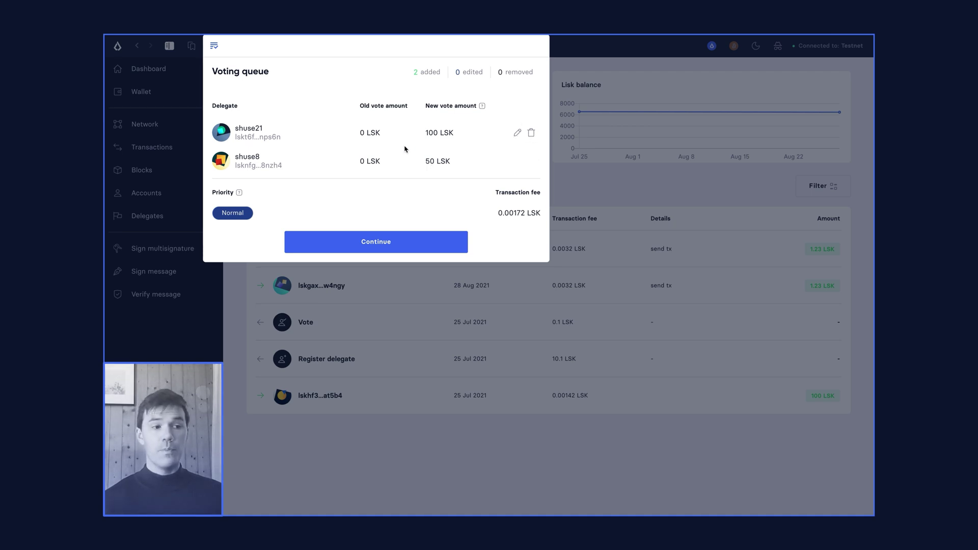
{"action": "left_click", "coordinate": [381, 247]}
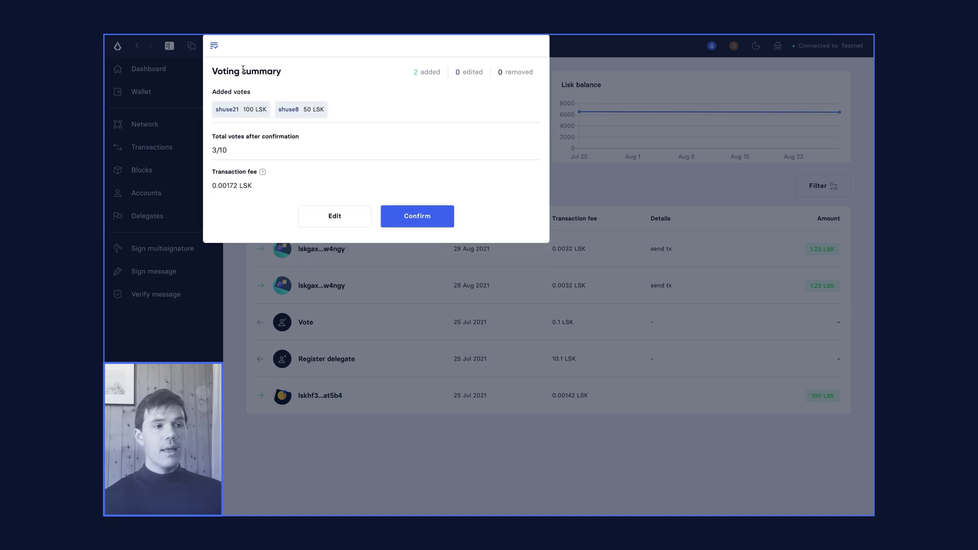
{"action": "left_click", "coordinate": [423, 215]}
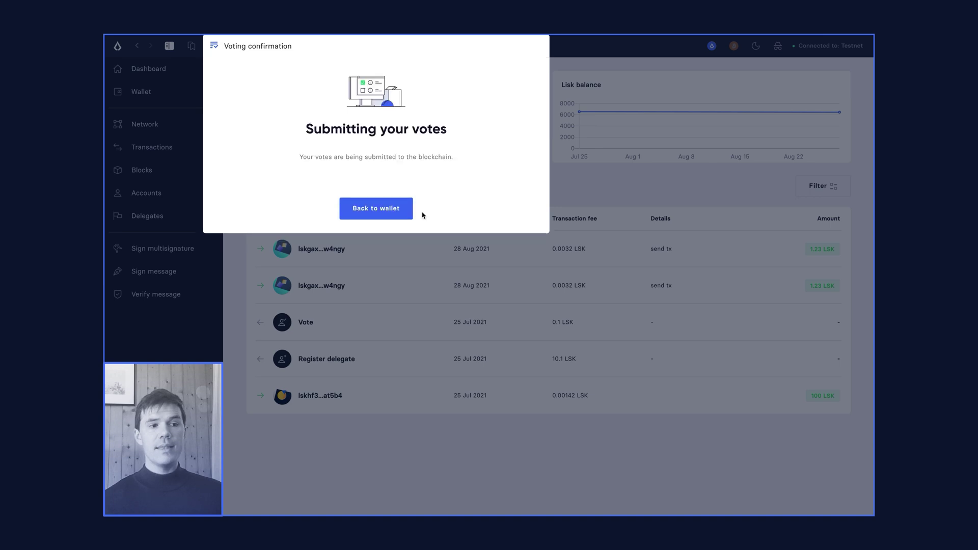
{"action": "left_click", "coordinate": [375, 214]}
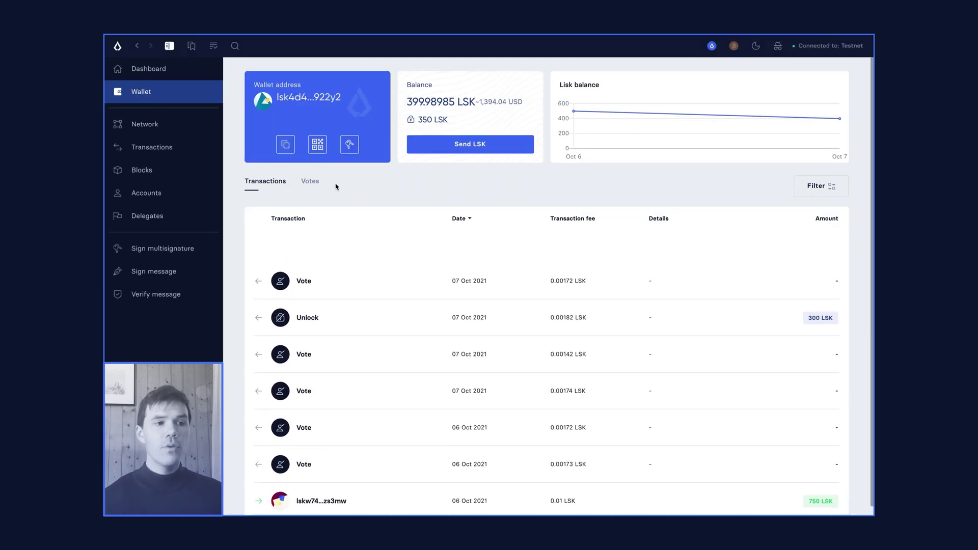
Switch the wallet to its Votes tab listing shuse15, shuse8 and shuse21
{"action": "left_click", "coordinate": [306, 182]}
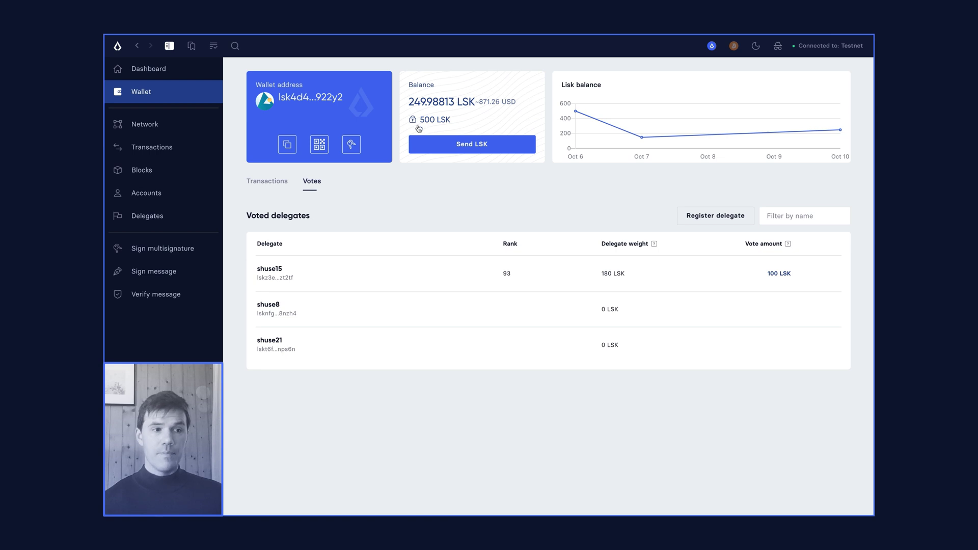
{"action": "left_click", "coordinate": [414, 123]}
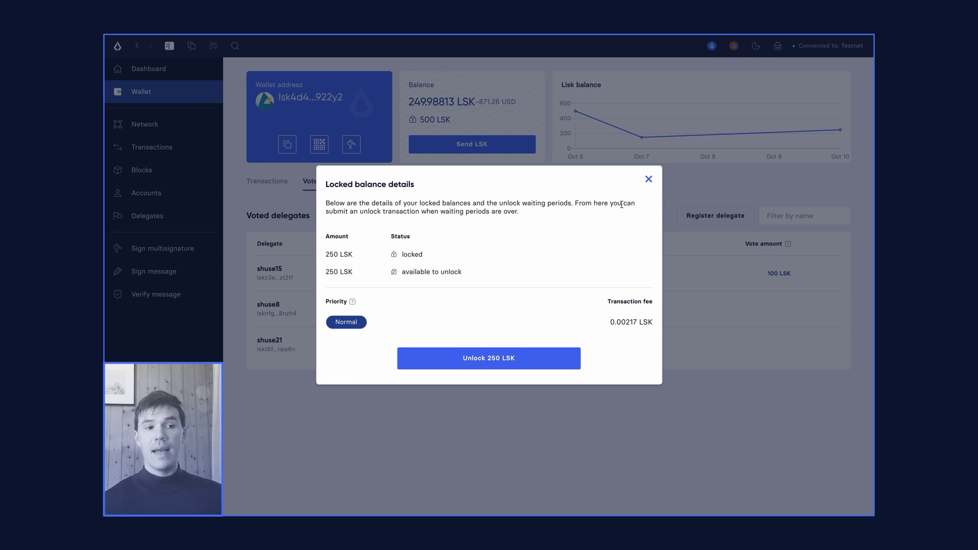
{"action": "left_click", "coordinate": [649, 179]}
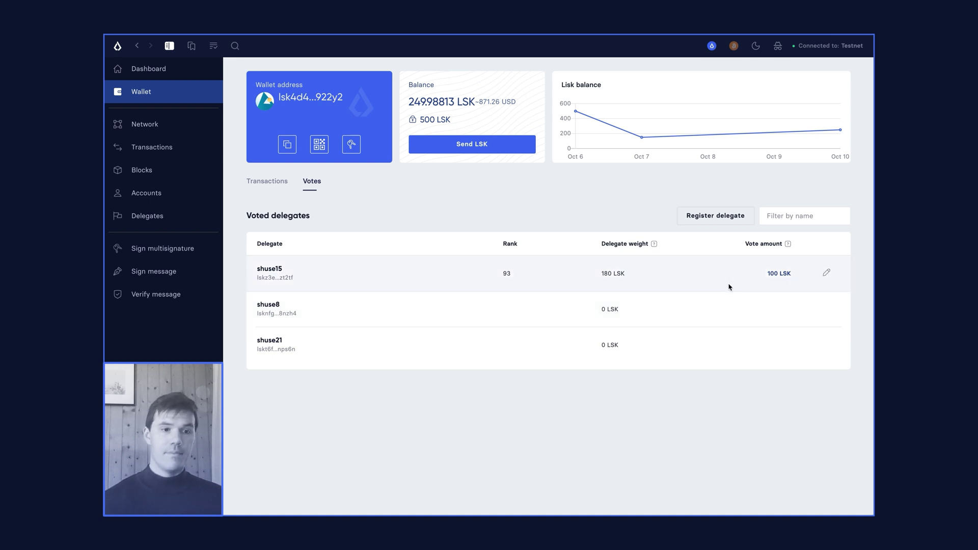
Edit shuse15's vote from 100 to 20 LSK and mark shuse8's 50 LSK vote for removal
{"action": "left_click", "coordinate": [825, 274]}
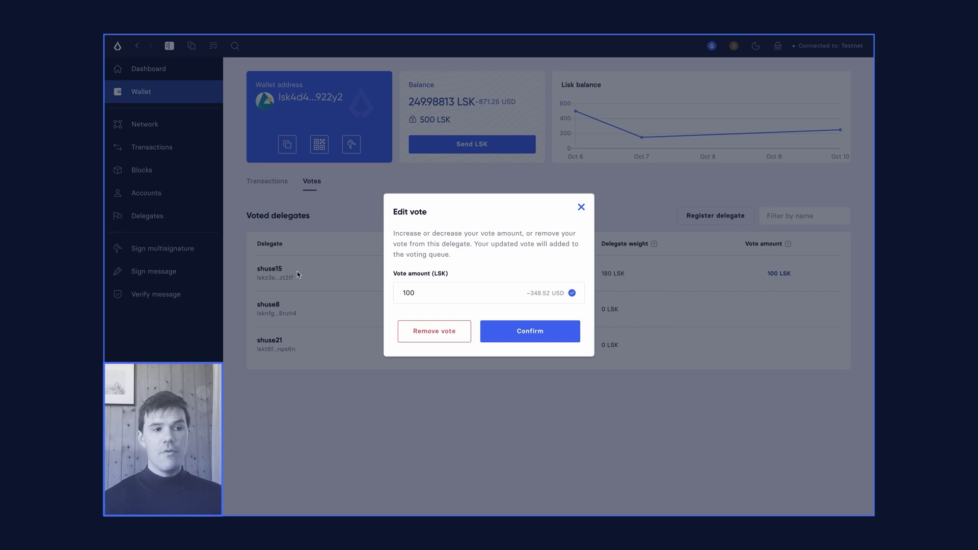
{"action": "left_click", "coordinate": [375, 291]}
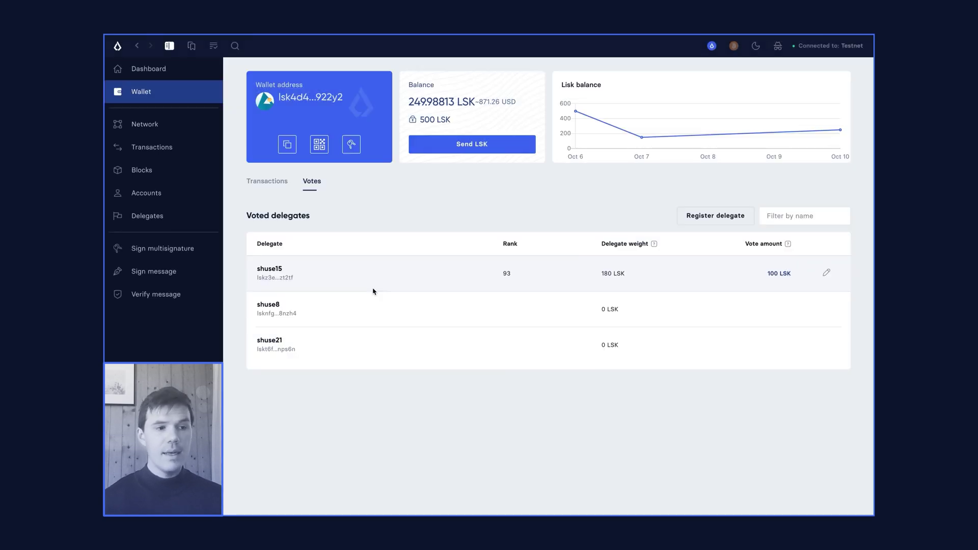
{"action": "left_click", "coordinate": [826, 273]}
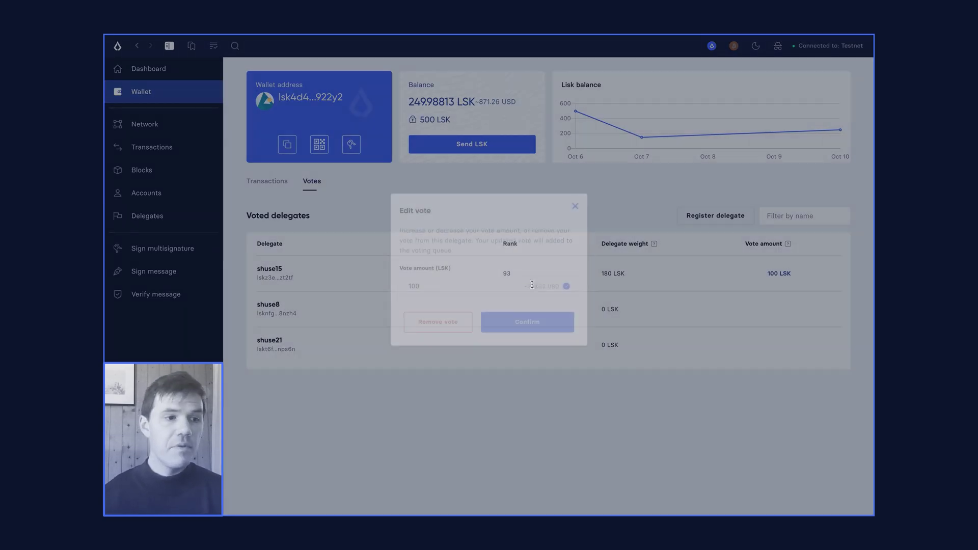
{"action": "double_click", "coordinate": [409, 293]}
{"action": "type", "text": "20"}
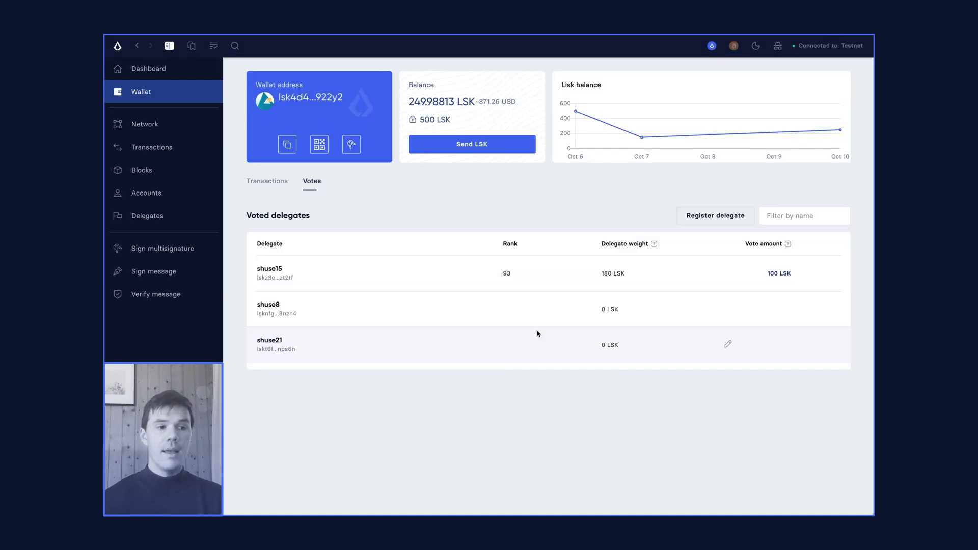
{"action": "left_click", "coordinate": [537, 334]}
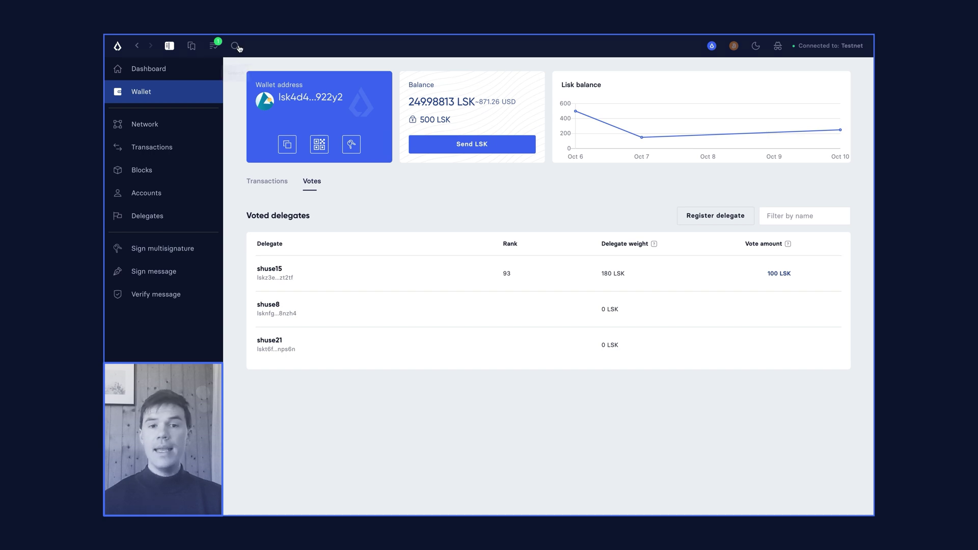
{"action": "left_click", "coordinate": [727, 311]}
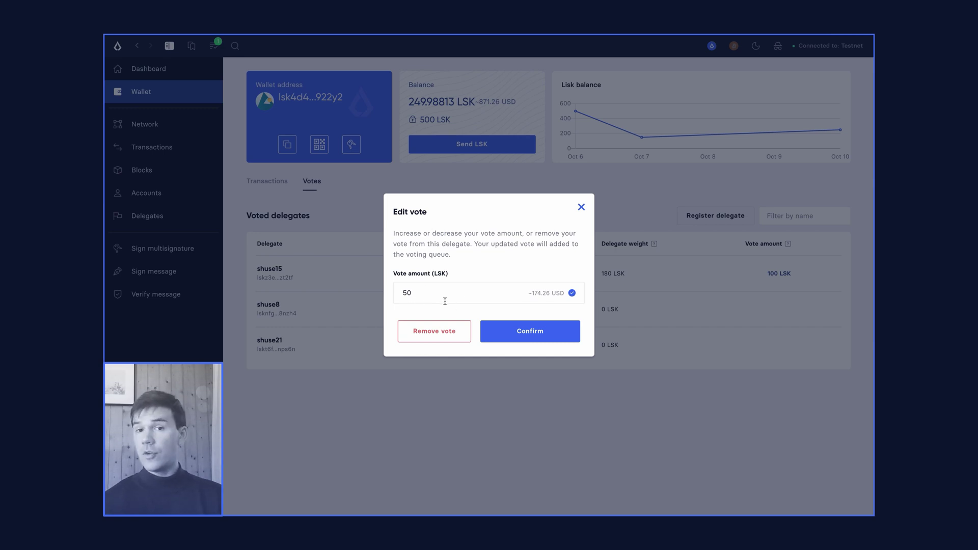
{"action": "left_click", "coordinate": [434, 332]}
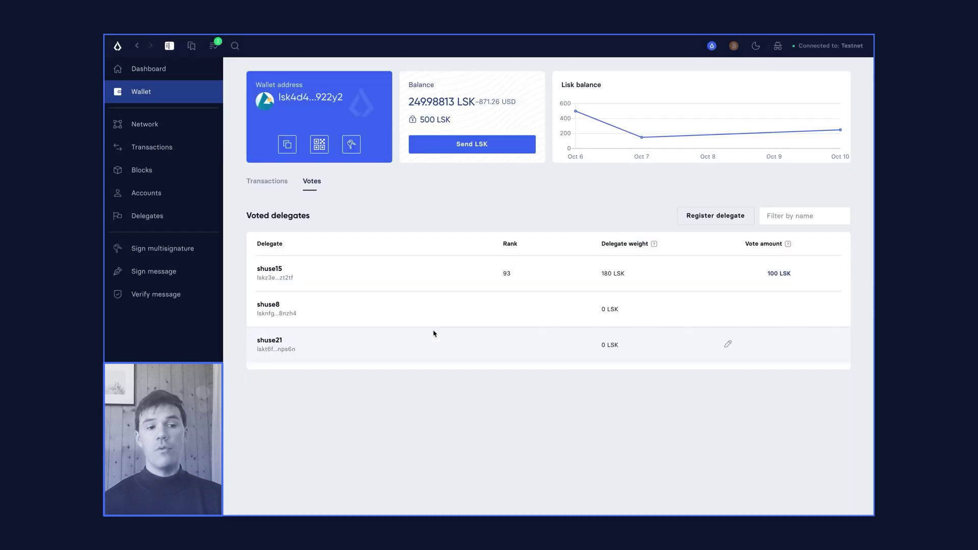
Continue and confirm the queued shuse15 and shuse8 changes, then return to the wallet
{"action": "left_click", "coordinate": [213, 47]}
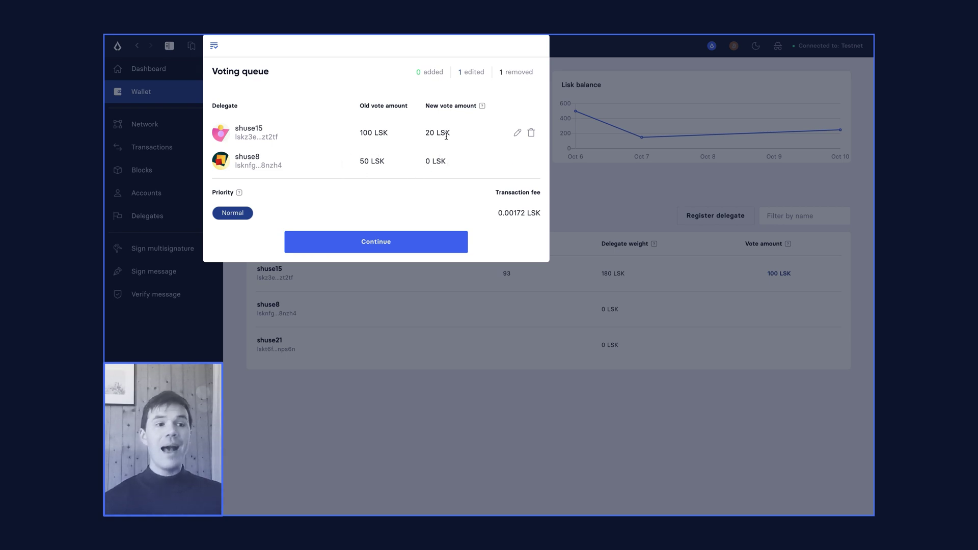
{"action": "left_click", "coordinate": [375, 249]}
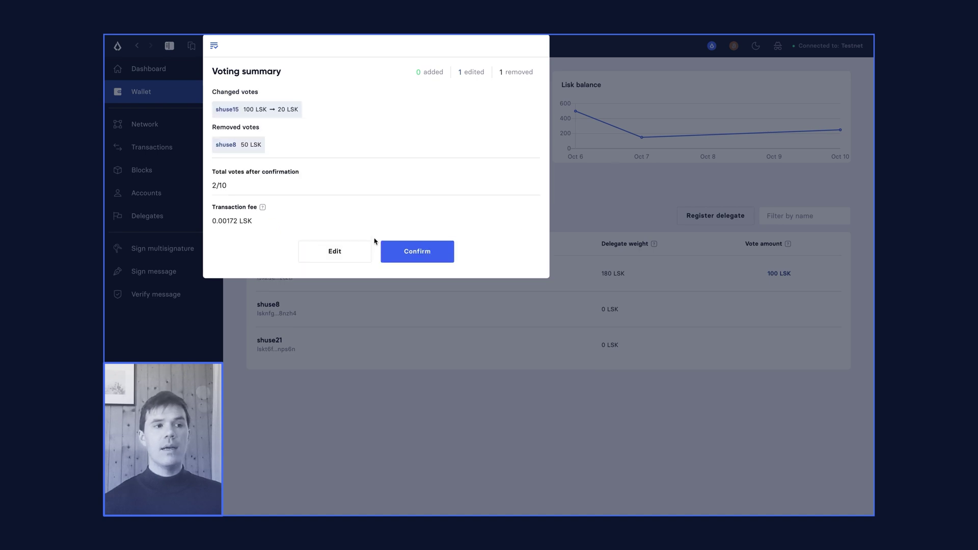
{"action": "left_click", "coordinate": [427, 252]}
{"action": "left_click", "coordinate": [387, 204]}
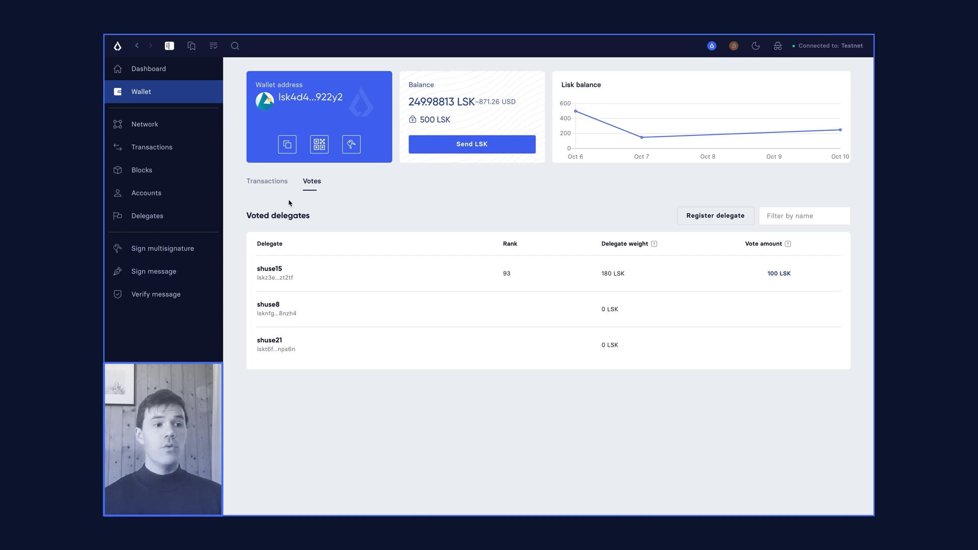
Switch between Transactions and Votes, then view and close the 500 LSK locked balance details
{"action": "left_click", "coordinate": [275, 182]}
{"action": "left_click", "coordinate": [311, 182]}
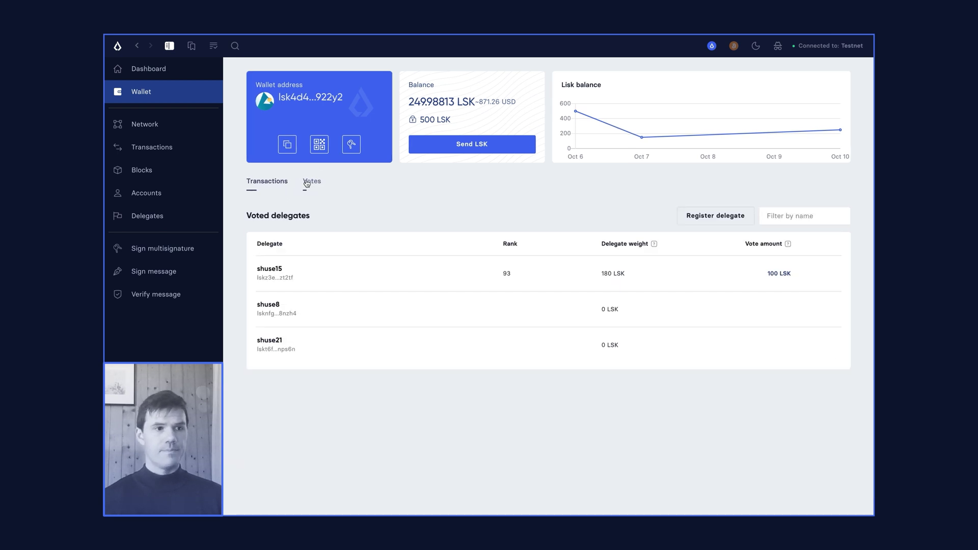
{"action": "left_click", "coordinate": [415, 120]}
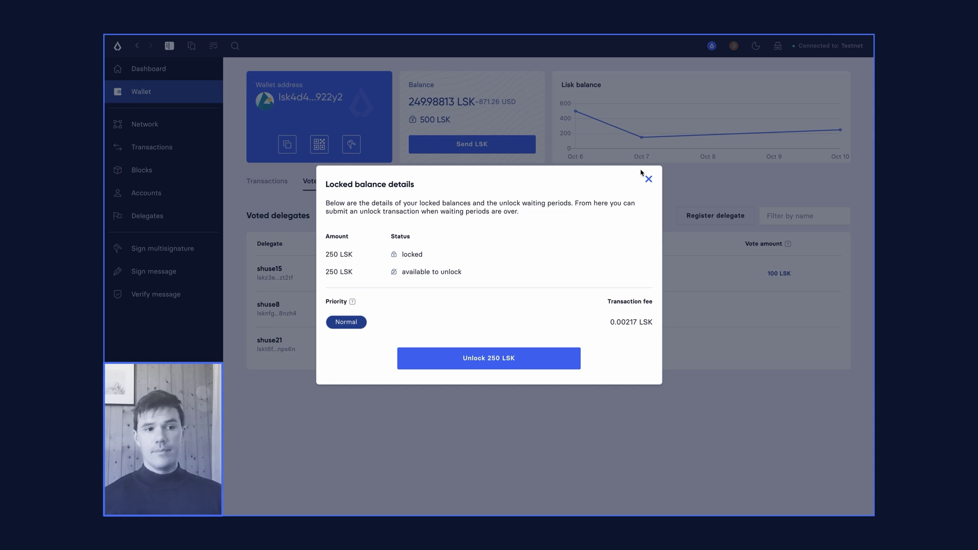
{"action": "left_click", "coordinate": [647, 179]}
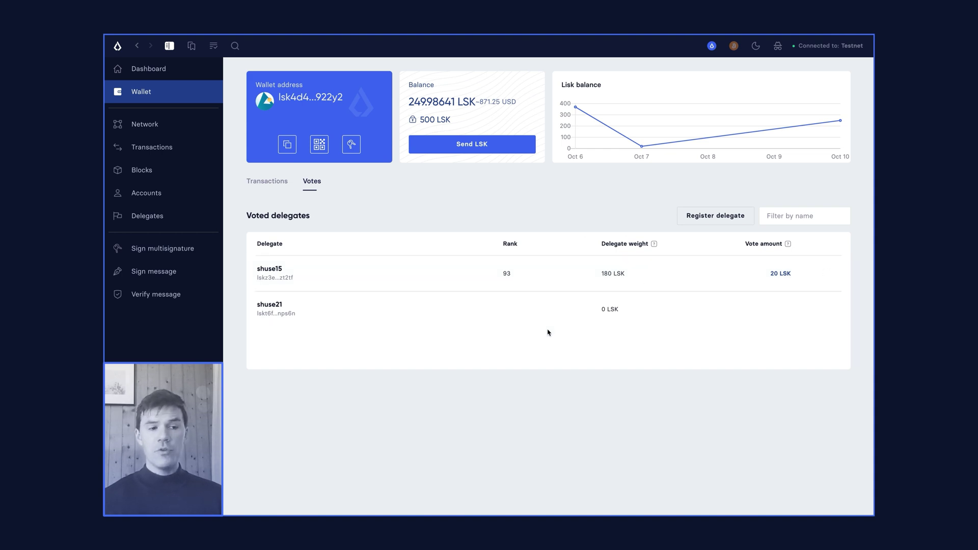
Show the locked 500 LSK balance details, with 250 LSK ready to unlock
{"action": "left_click", "coordinate": [412, 121]}
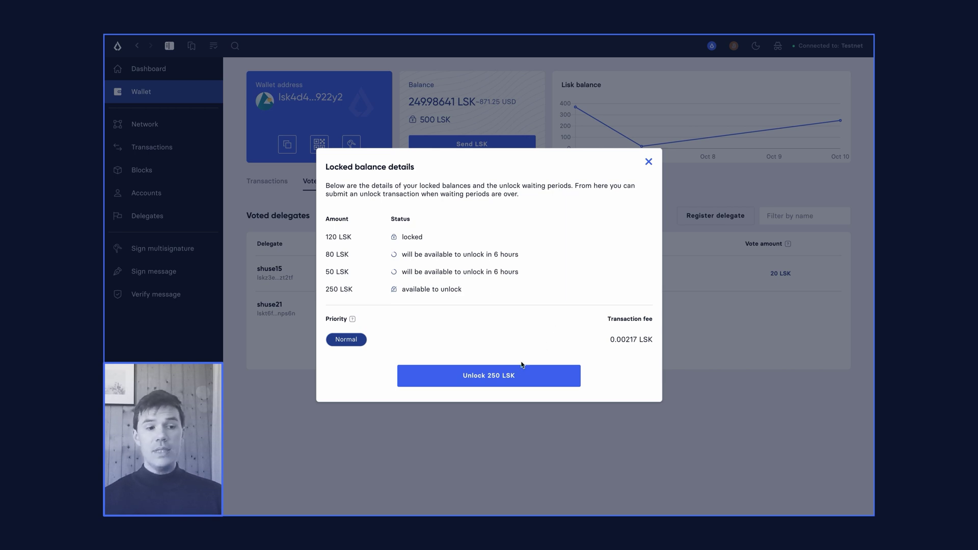
Submit the 250 LSK unlock transaction (0.00217 LSK fee) and return to the wallet
{"action": "left_click", "coordinate": [487, 380]}
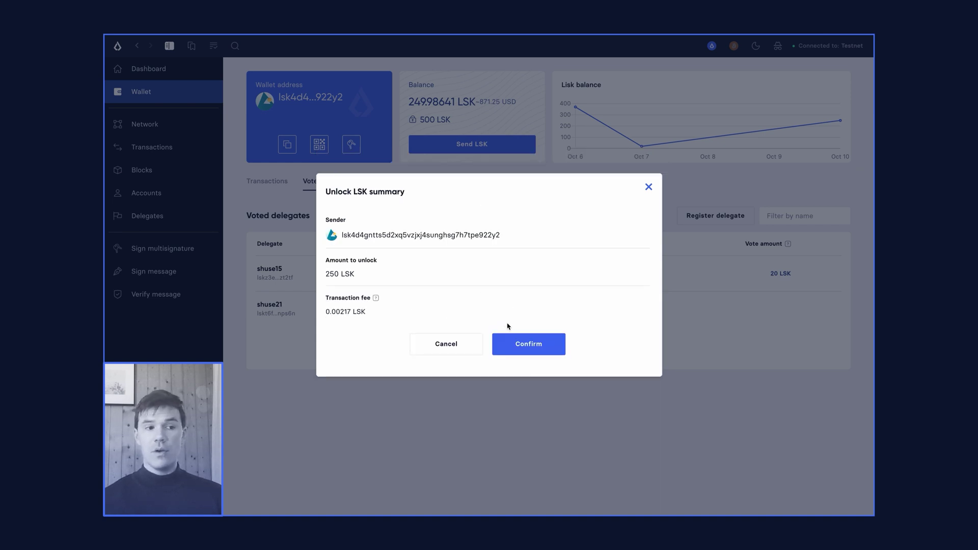
{"action": "left_click", "coordinate": [522, 342]}
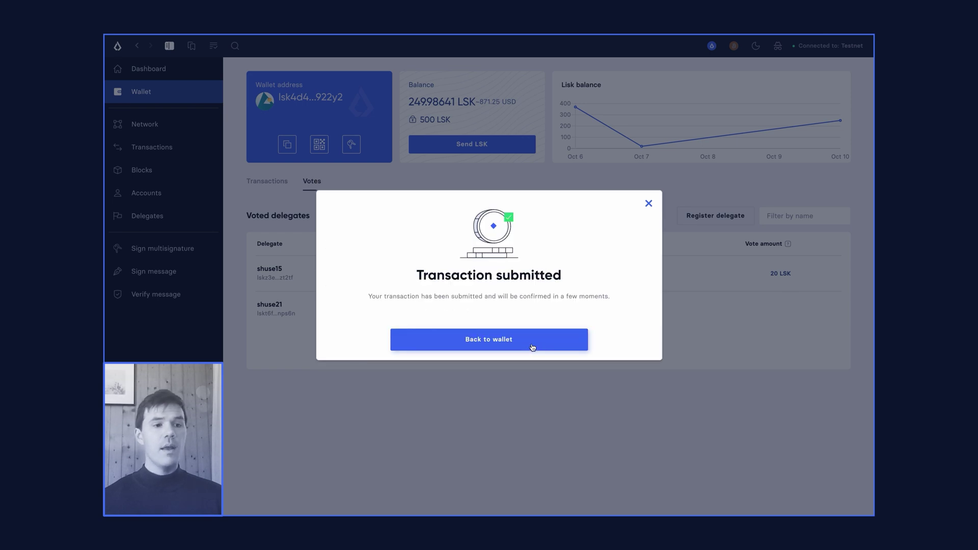
{"action": "left_click", "coordinate": [531, 342]}
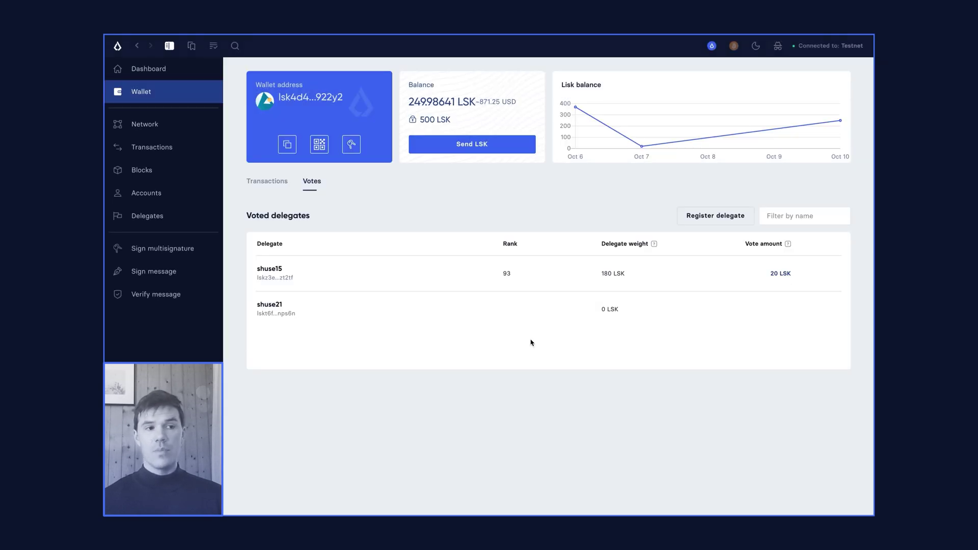